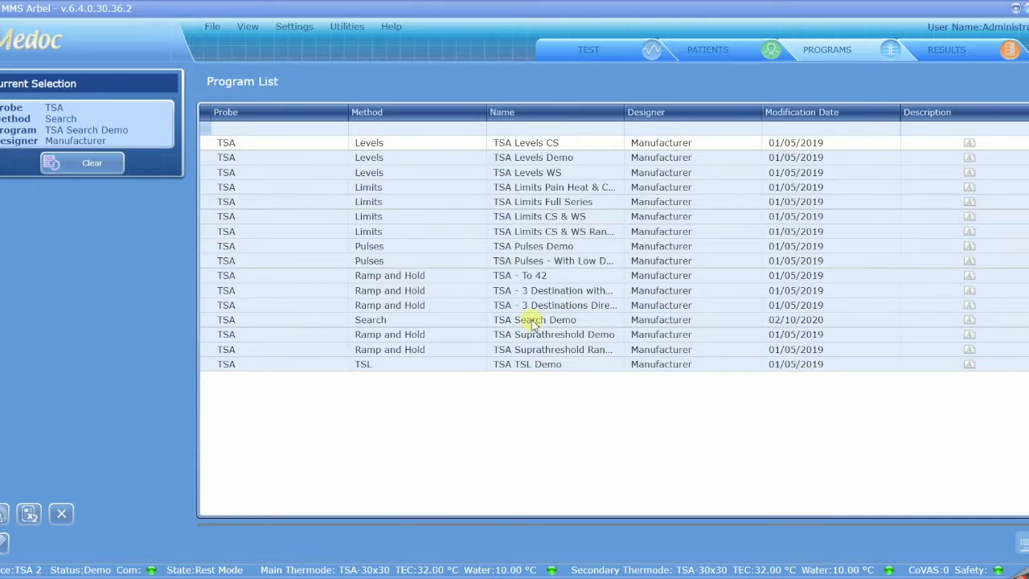
# Open the TSA Search Demo program, check its Search Device options with Response Unit selected, review the temperature parameters, and close it.
pyautogui.doubleClick(531, 320)
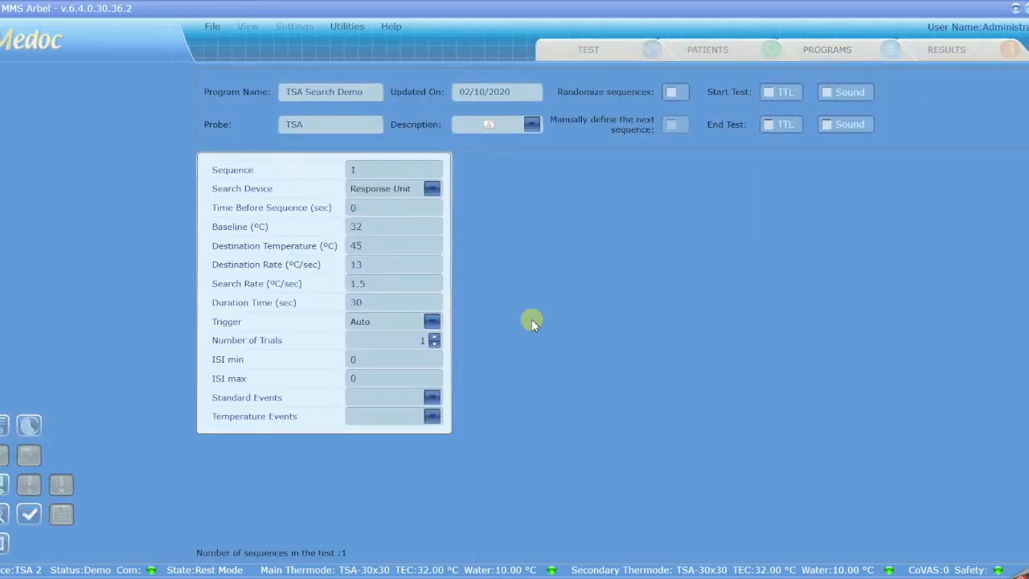
pyautogui.click(433, 190)
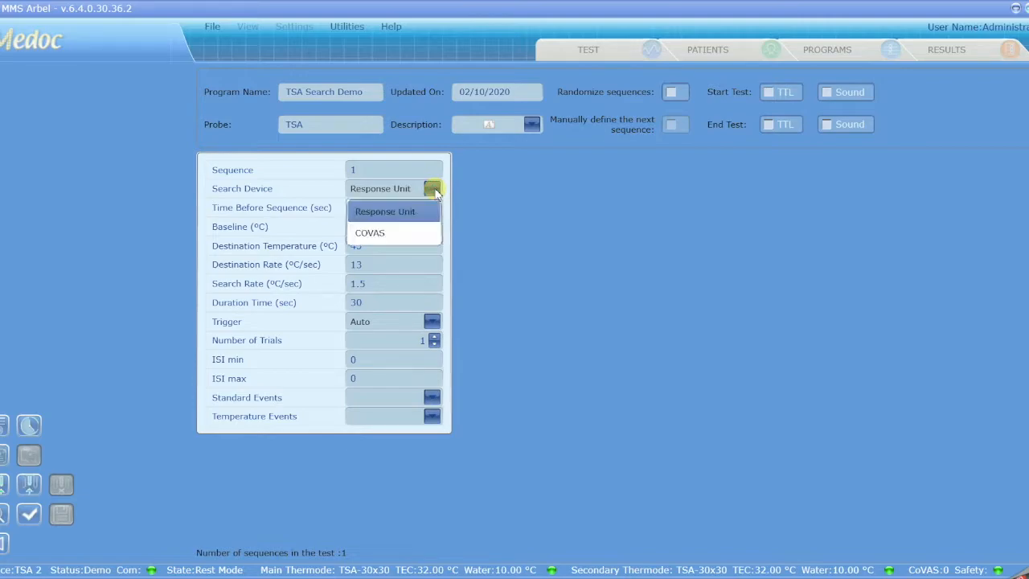
pyautogui.click(418, 209)
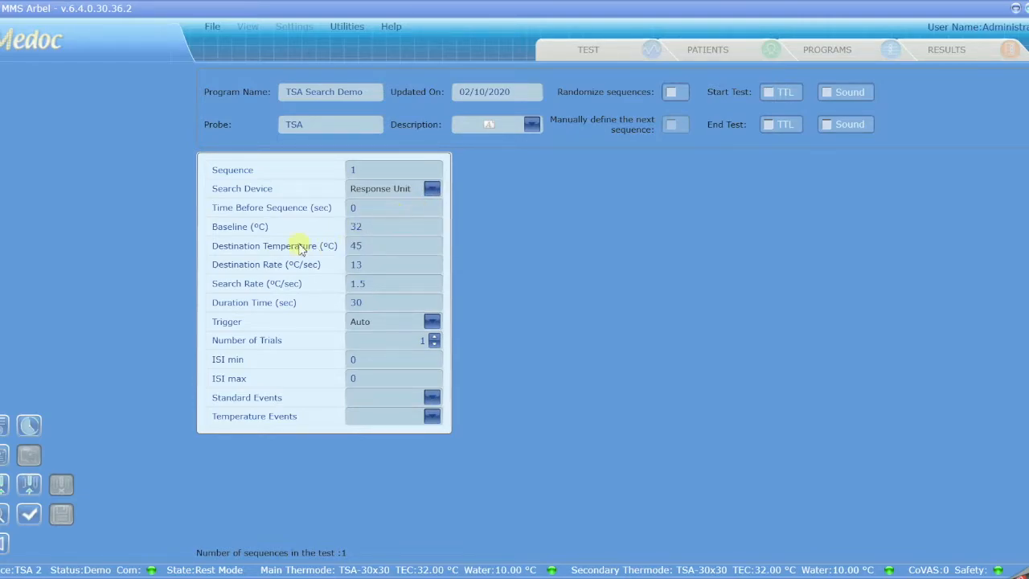
pyautogui.moveTo(372, 232)
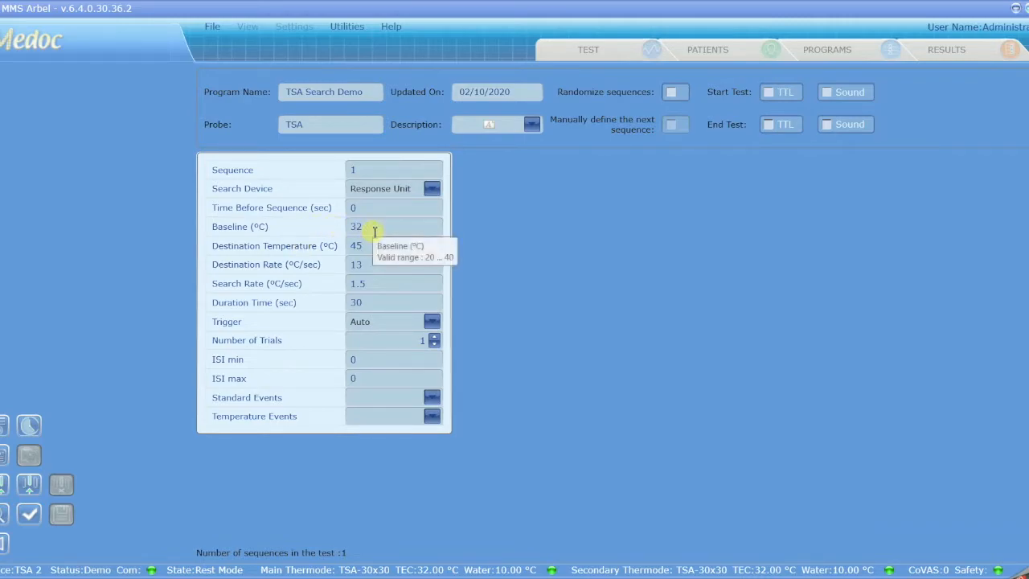
pyautogui.moveTo(364, 252)
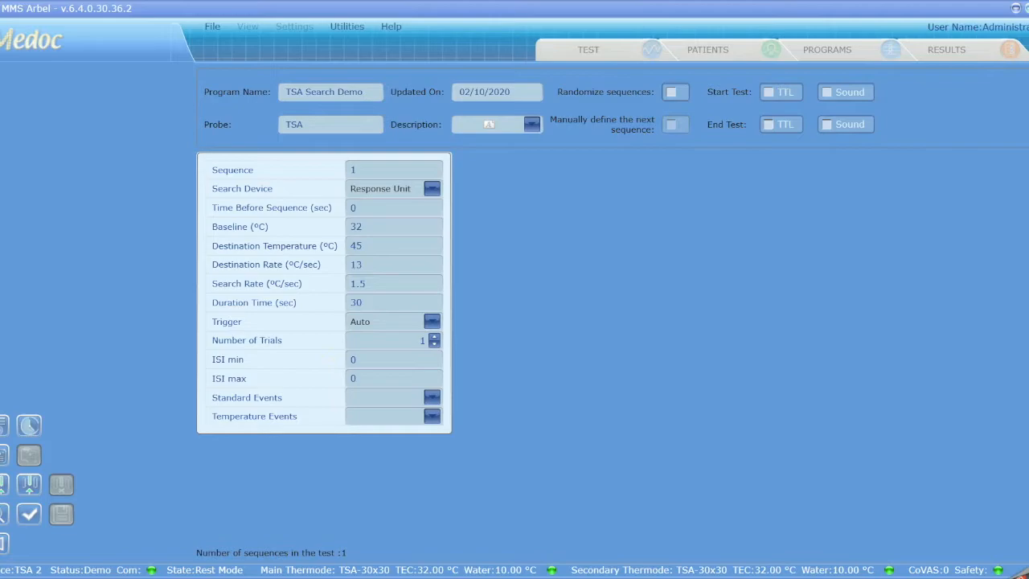
pyautogui.click(3, 545)
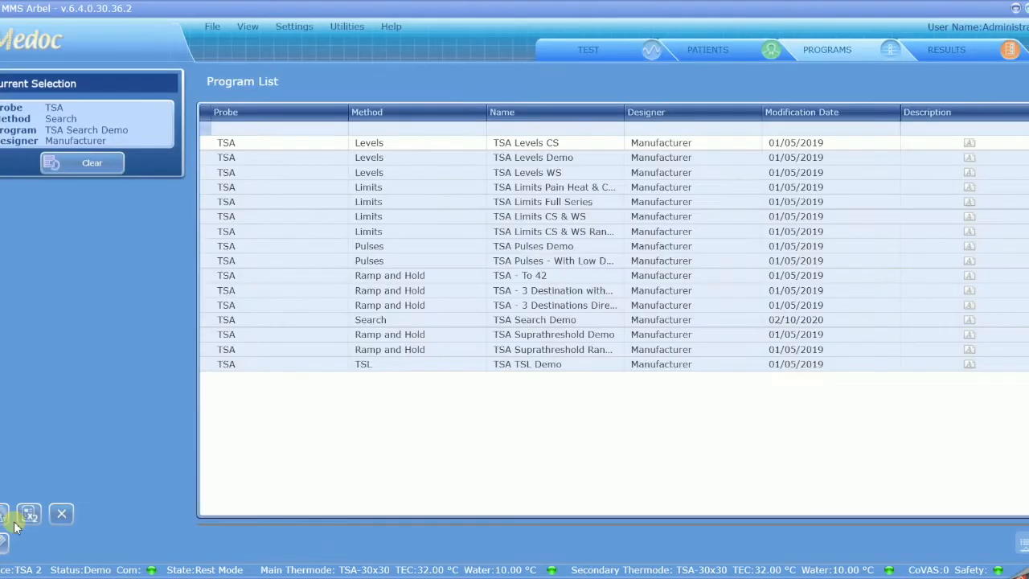
# Choose TSA Search Demo as the test program, go to the test, run the pre-test and start the test.
pyautogui.click(582, 52)
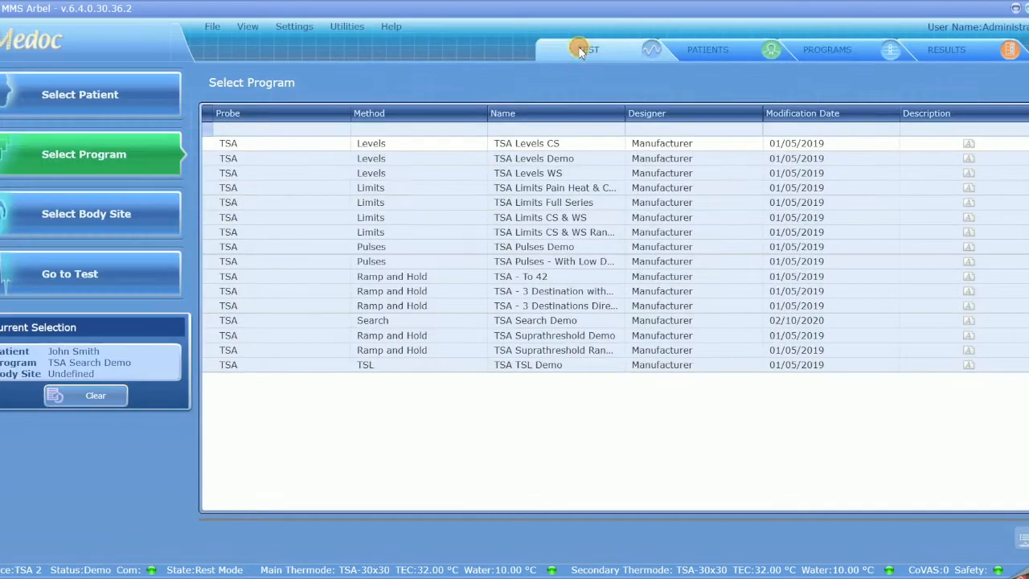
pyautogui.click(502, 321)
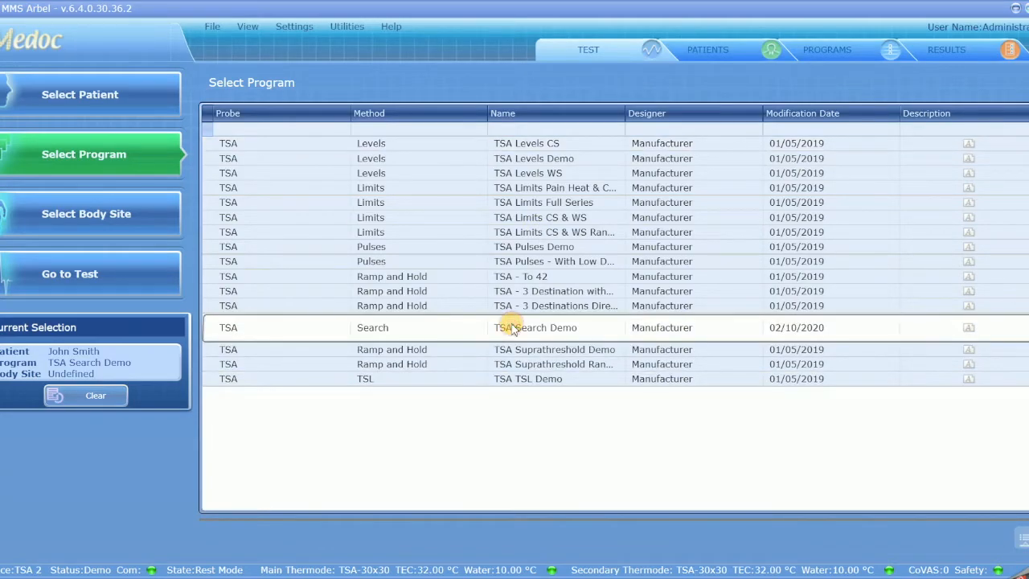
pyautogui.click(138, 277)
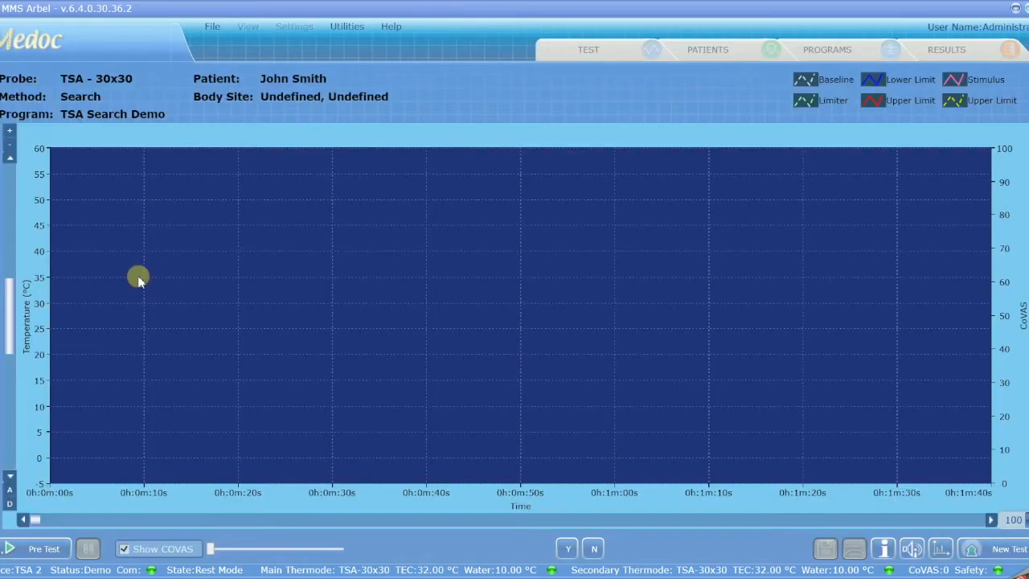
pyautogui.click(37, 551)
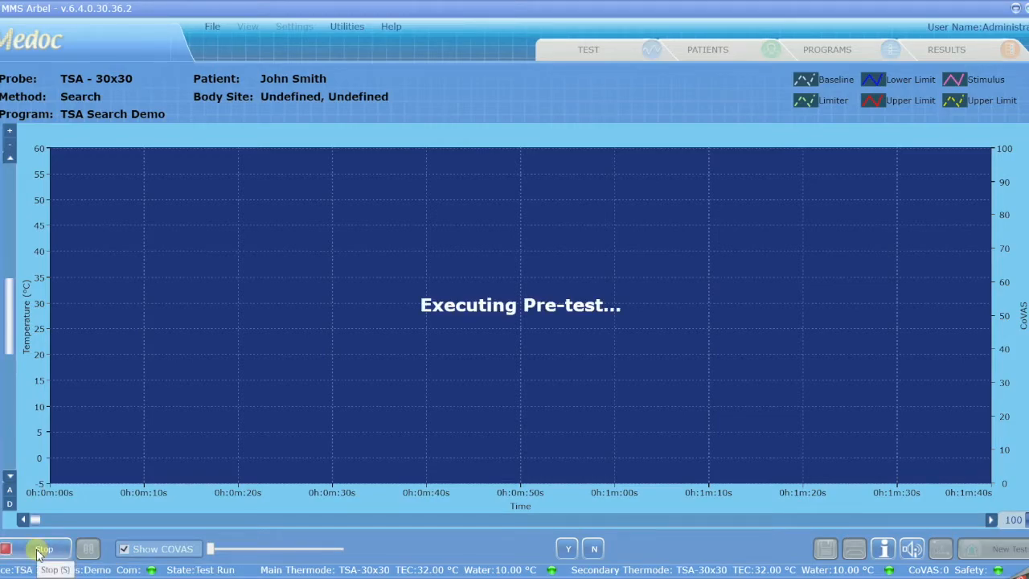
pyautogui.click(42, 550)
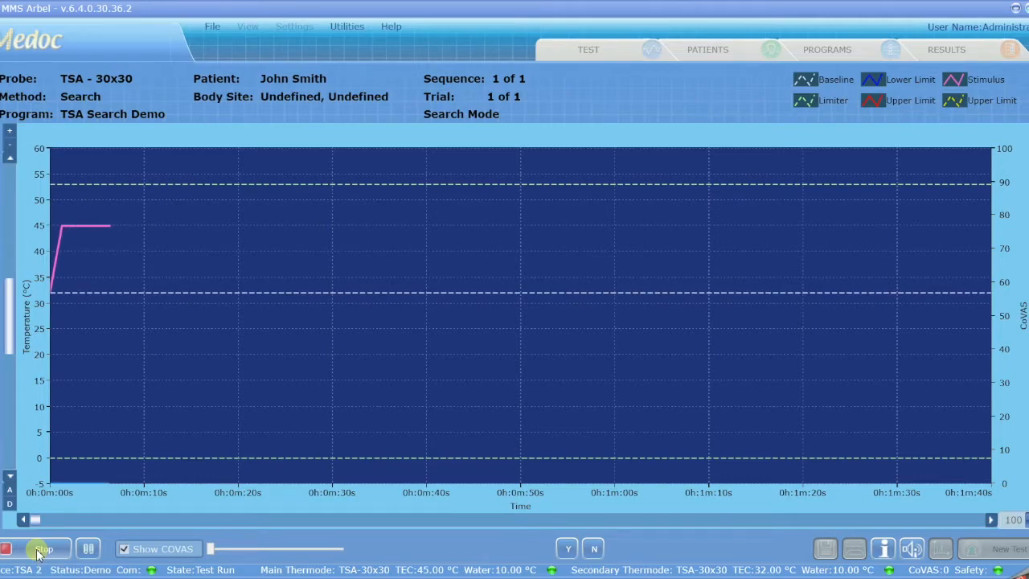
# During the running search test, raise the stimulus temperature with the Y response and lower it with the N response.
pyautogui.click(567, 550)
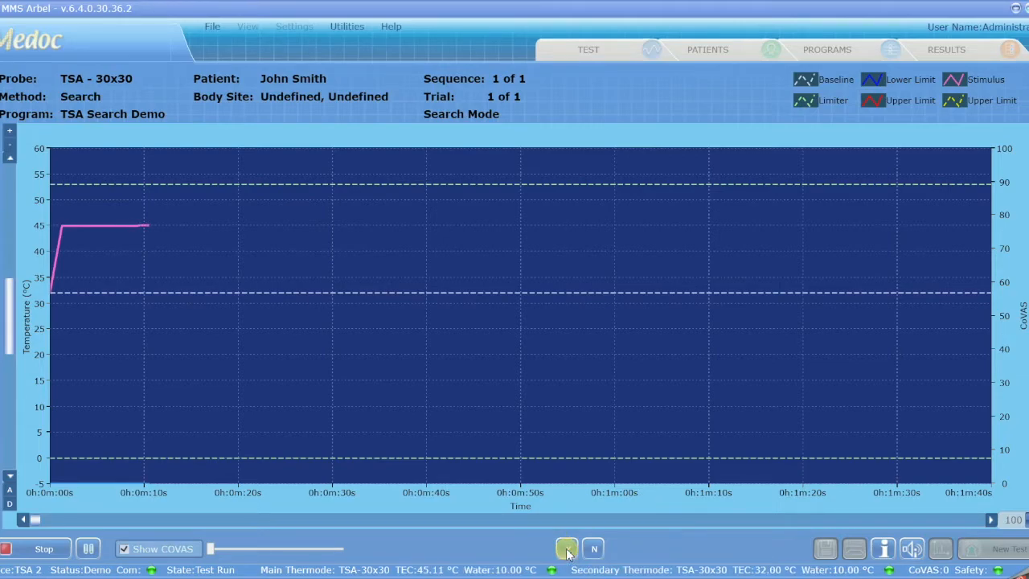
pyautogui.click(567, 550)
pyautogui.click(568, 553)
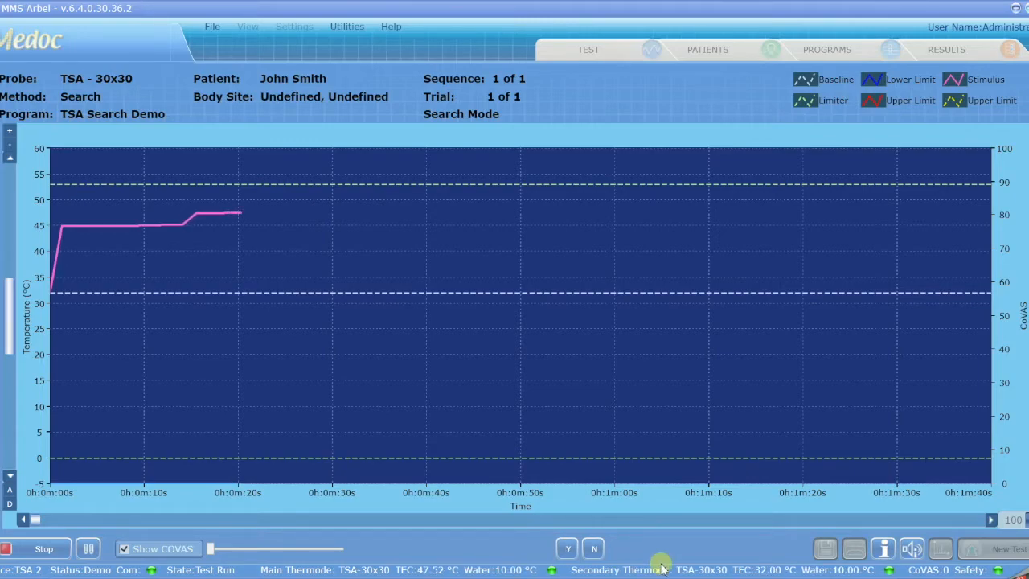
pyautogui.click(595, 552)
pyautogui.click(595, 557)
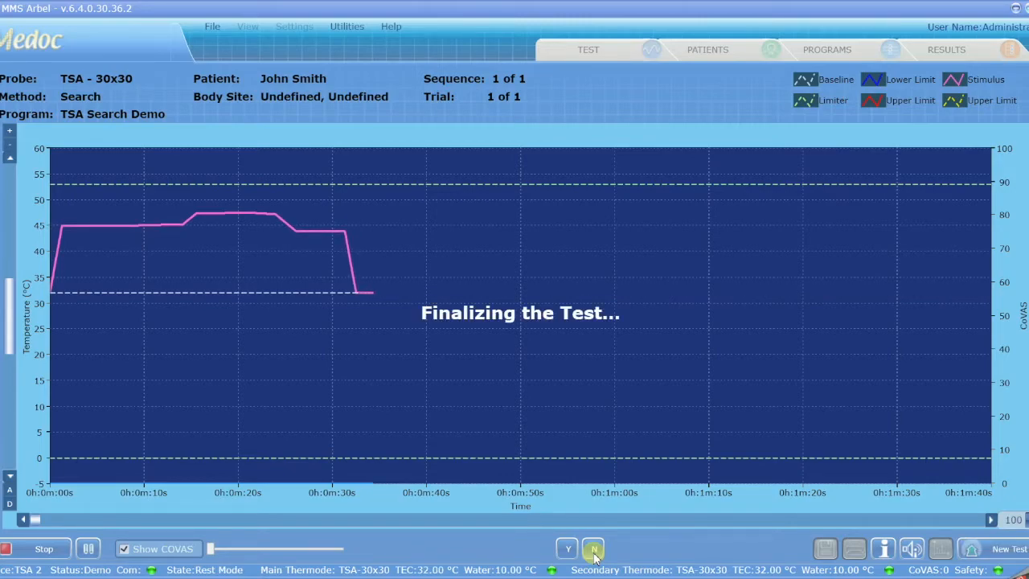
# Leave the finished search test for a new test and save its results.
pyautogui.click(997, 553)
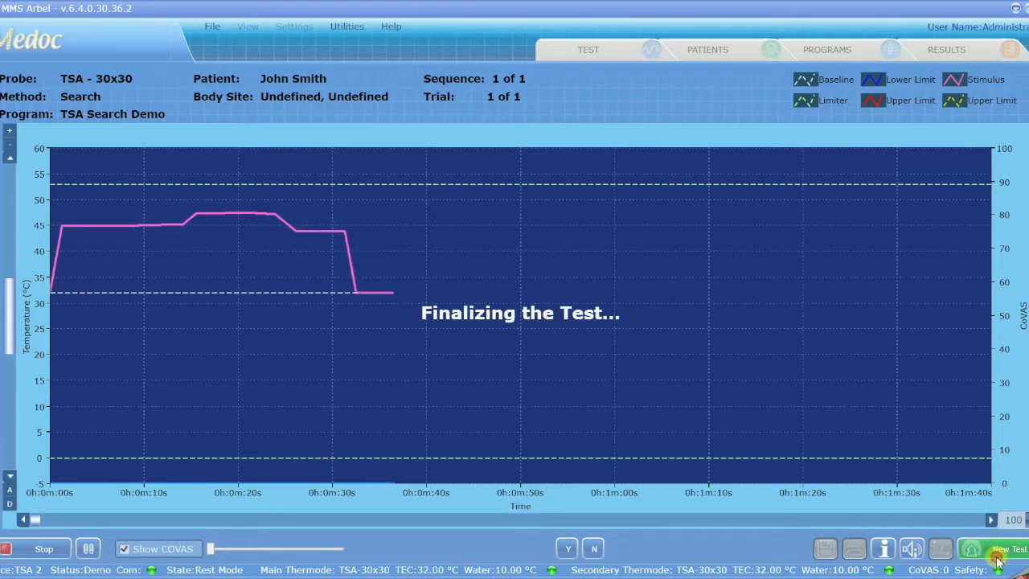
pyautogui.click(425, 334)
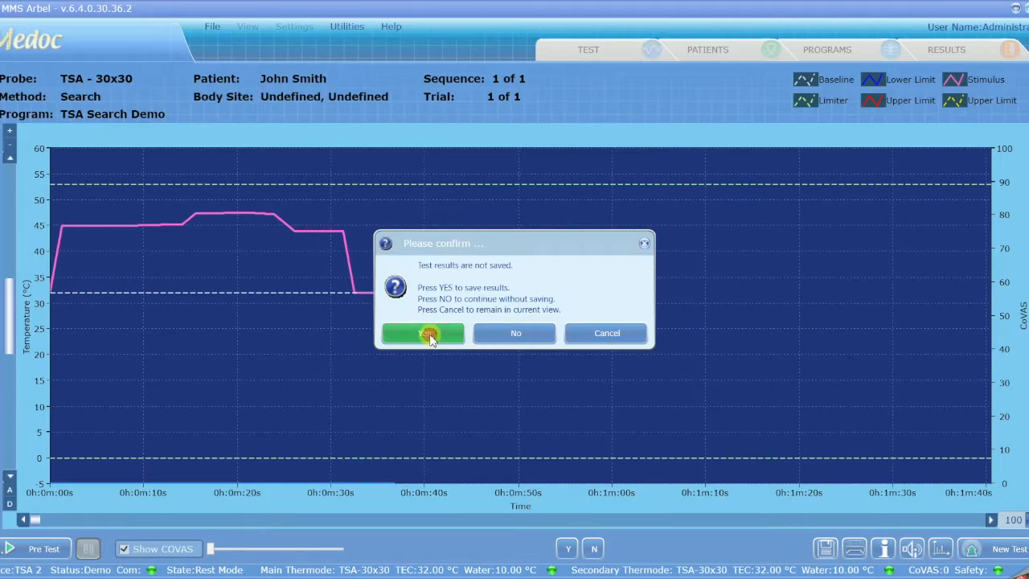
pyautogui.click(460, 329)
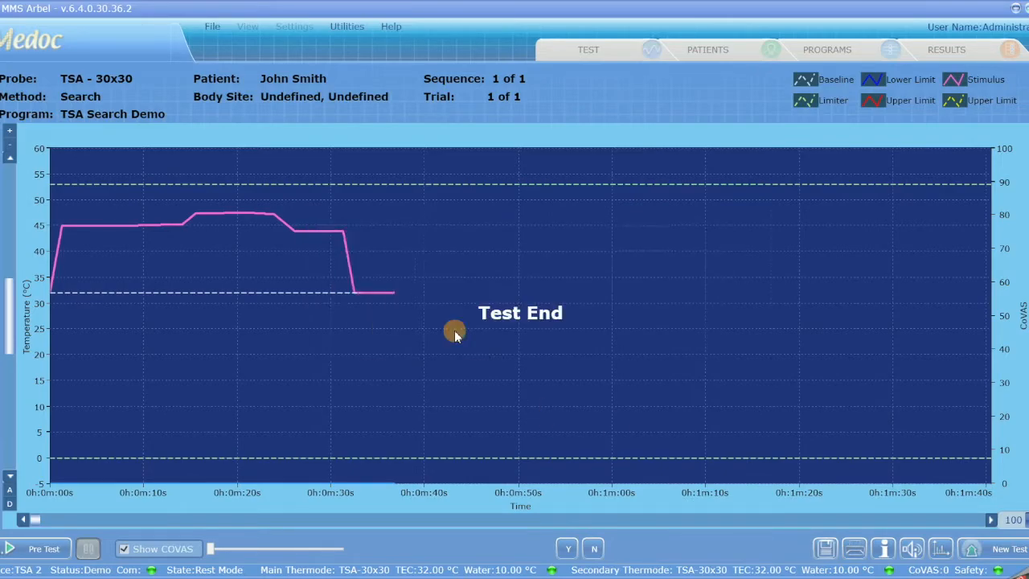
# Export the newest TSA Search Demo result from the results list to an Excel file on the Desktop.
pyautogui.click(941, 45)
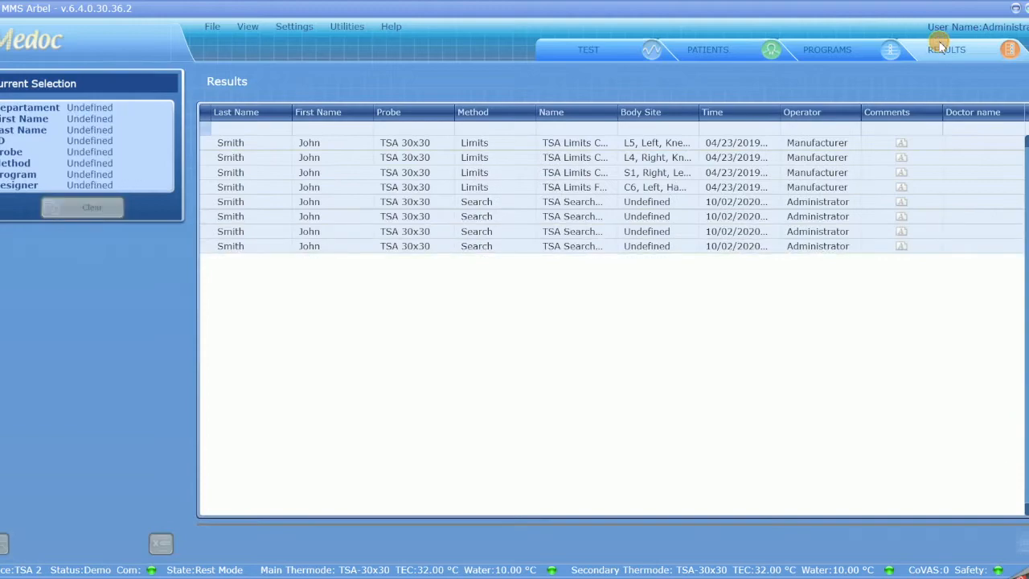
pyautogui.click(636, 241)
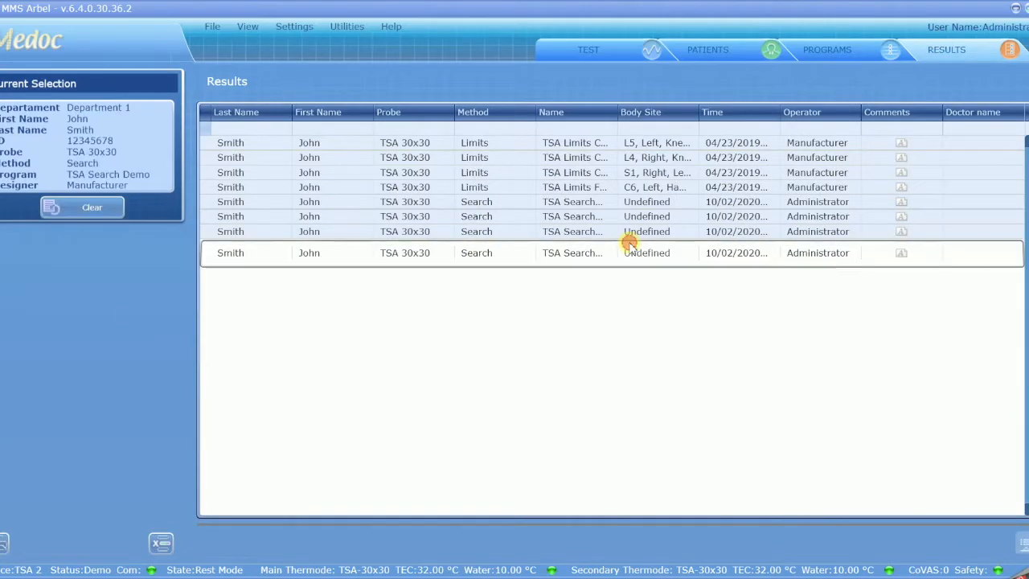
pyautogui.click(214, 29)
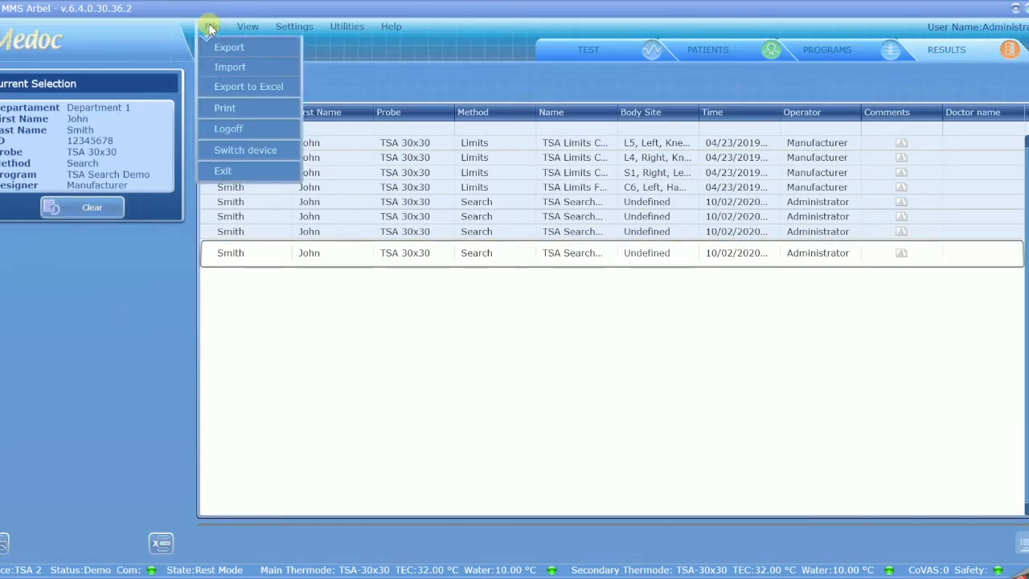
pyautogui.click(221, 89)
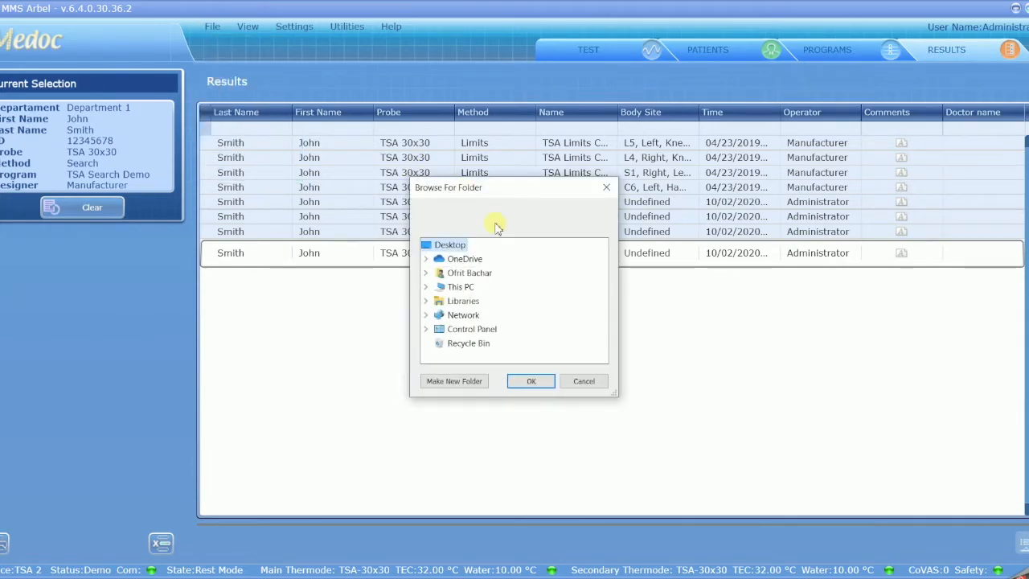
pyautogui.click(534, 384)
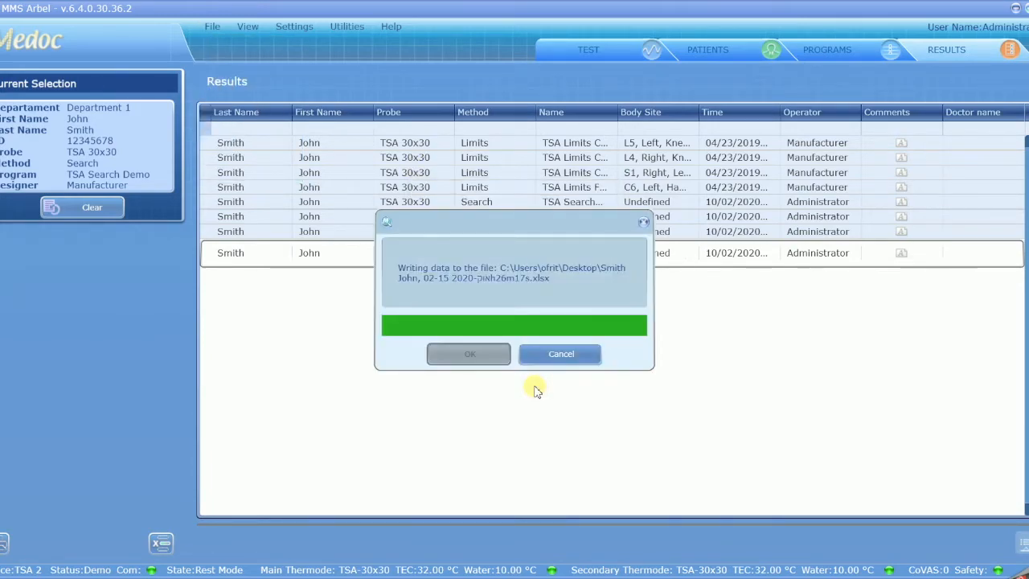
pyautogui.click(483, 354)
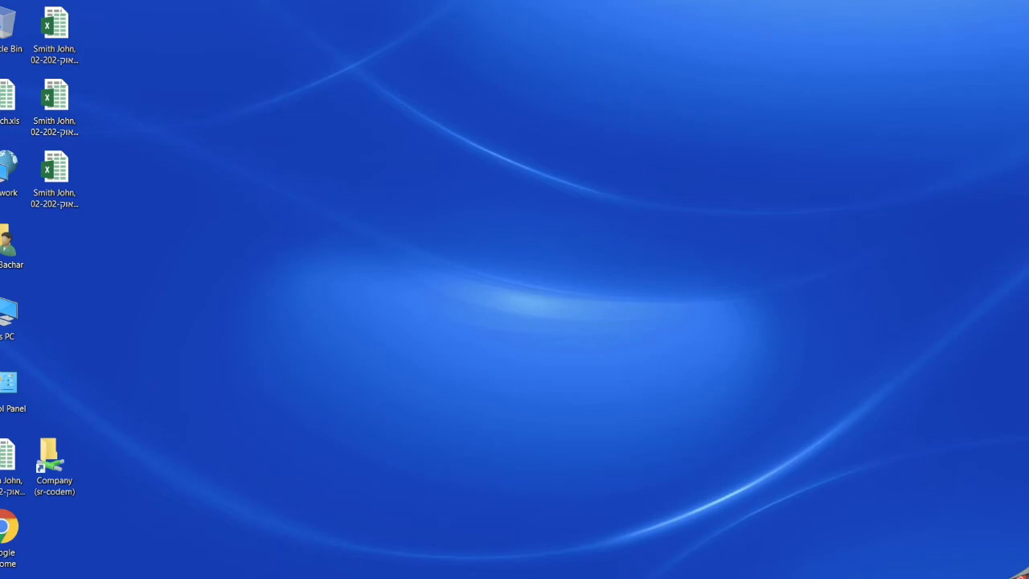
# Open the newly exported workbook in Excel from the Desktop folder and examine the timestamped temperature readings on the Data sheet.
pyautogui.click(316, 578)
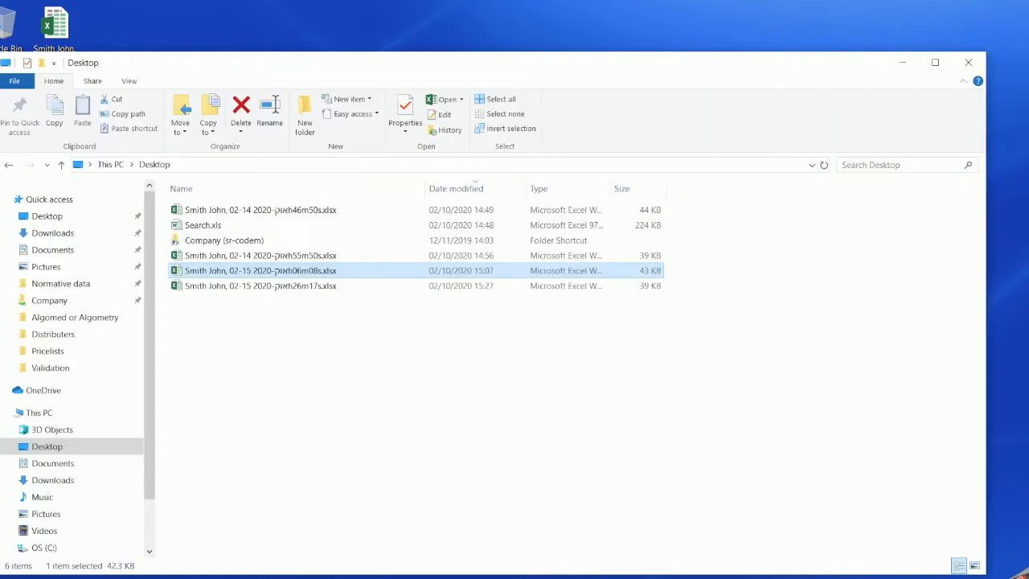
pyautogui.doubleClick(333, 273)
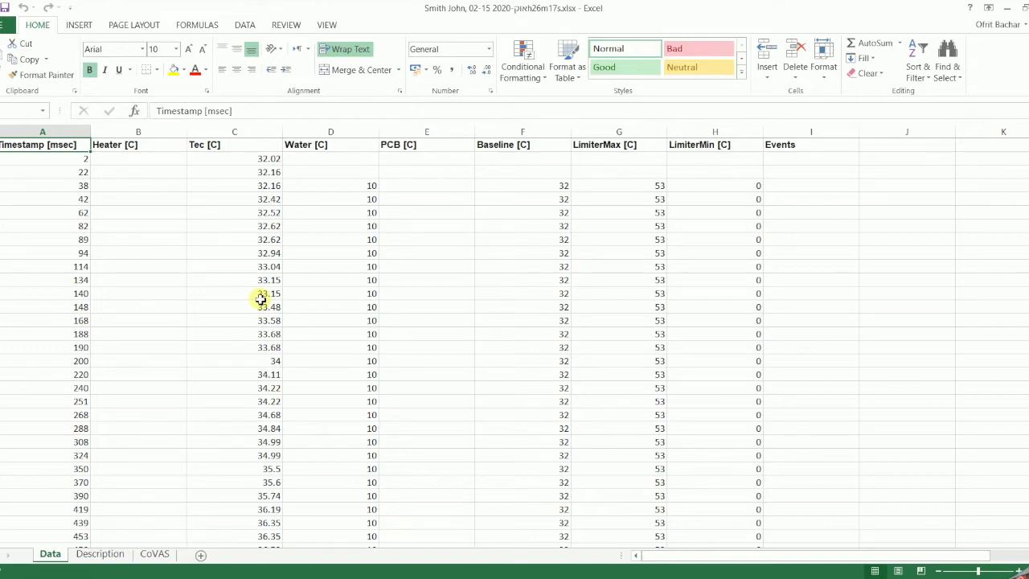
pyautogui.press('Down')
pyautogui.press('Down')
pyautogui.press('Down')
pyautogui.press('Down')
pyautogui.press('Down')
pyautogui.press('Down')
pyautogui.press('Down')
pyautogui.press('Down')
pyautogui.press('Down')
pyautogui.press('Down')
pyautogui.press('Down')
pyautogui.press('Down')
pyautogui.press('Down')
pyautogui.press('Down')
pyautogui.press('Down')
pyautogui.press('Down')
pyautogui.press('Down')
pyautogui.press('Down')
pyautogui.press('Down')
pyautogui.press('Down')
pyautogui.press('Down')
pyautogui.press('Down')
pyautogui.press('Down')
pyautogui.press('Down')
pyautogui.press('Down')
pyautogui.press('Down')
pyautogui.press('Down')
pyautogui.press('Down')
pyautogui.press('Down')
pyautogui.press('Down')
pyautogui.press('Down')
pyautogui.press('Down')
pyautogui.press('Down')
pyautogui.press('Down')
pyautogui.press('Down')
pyautogui.press('Down')
pyautogui.press('Down')
pyautogui.press('Down')
pyautogui.press('Down')
pyautogui.press('Down')
pyautogui.press('Down')
pyautogui.press('Down')
pyautogui.press('Down')
pyautogui.press('Down')
pyautogui.press('Down')
pyautogui.press('Down')
pyautogui.press('Down')
pyautogui.press('Down')
pyautogui.press('Down')
pyautogui.press('Down')
pyautogui.press('Down')
pyautogui.press('Down')
pyautogui.press('Down')
pyautogui.press('Down')
pyautogui.press('Down')
pyautogui.press('Down')
pyautogui.press('Down')
pyautogui.press('Down')
pyautogui.press('Down')
pyautogui.press('Down')
pyautogui.press('Down')
pyautogui.press('Down')
pyautogui.press('Down')
pyautogui.press('Down')
pyautogui.press('Down')
pyautogui.press('Down')
pyautogui.press('Down')
pyautogui.press('Down')
pyautogui.press('Down')
pyautogui.press('Down')
pyautogui.press('Down')
pyautogui.press('Down')
pyautogui.press('Down')
pyautogui.press('Down')
pyautogui.press('Down')
pyautogui.press('Down')
pyautogui.press('Down')
pyautogui.press('Down')
pyautogui.press('Down')
pyautogui.press('Down')
pyautogui.press('Down')
pyautogui.press('Down')
pyautogui.press('Down')
pyautogui.press('Down')
pyautogui.press('Down')
pyautogui.press('Down')
pyautogui.press('Down')
pyautogui.press('Down')
pyautogui.press('Down')
pyautogui.press('Down')
pyautogui.press('Down')
pyautogui.press('Down')
pyautogui.press('Down')
pyautogui.press('Down')
pyautogui.press('Down')
pyautogui.press('Down')
pyautogui.press('Down')
pyautogui.press('Down')
pyautogui.press('Down')
pyautogui.press('Down')
pyautogui.press('Down')
pyautogui.press('Down')
pyautogui.press('Down')
pyautogui.press('Down')
pyautogui.press('Down')
pyautogui.press('Down')
pyautogui.press('Down')
pyautogui.press('Down')
pyautogui.press('Down')
pyautogui.press('Down')
pyautogui.press('Down')
pyautogui.press('Down')
pyautogui.press('Down')
pyautogui.press('Down')
pyautogui.press('Down')
pyautogui.press('Down')
pyautogui.press('Down')
pyautogui.press('Down')
pyautogui.press('Down')
pyautogui.press('Down')
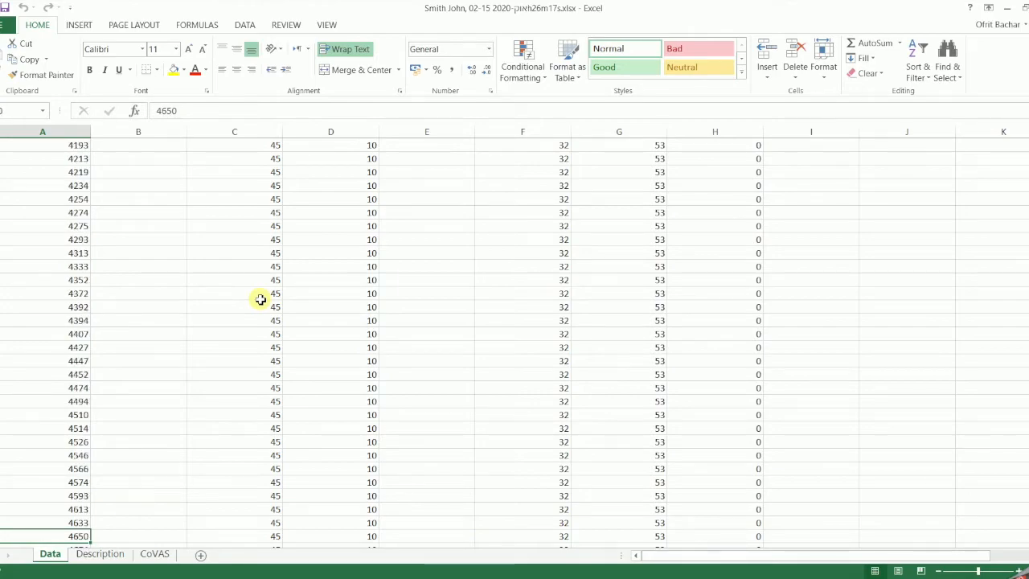
pyautogui.press('pagedown')
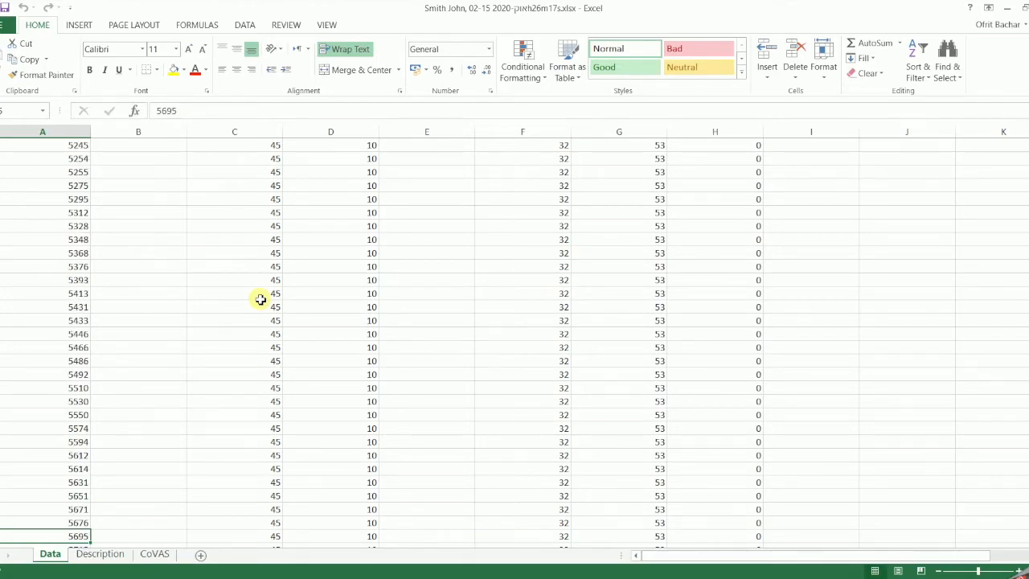
# Examine the temperature readings and response unit events further down the Data sheet, as far as the row with timestamp 11241.
pyautogui.press('Down')
pyautogui.press('Down')
pyautogui.press('Down')
pyautogui.press('Down')
pyautogui.press('Down')
pyautogui.press('Down')
pyautogui.press('Down')
pyautogui.press('Down')
pyautogui.press('Down')
pyautogui.press('Down')
pyautogui.press('Down')
pyautogui.press('Down')
pyautogui.press('Down')
pyautogui.press('Down')
pyautogui.press('Down')
pyautogui.press('Down')
pyautogui.press('Down')
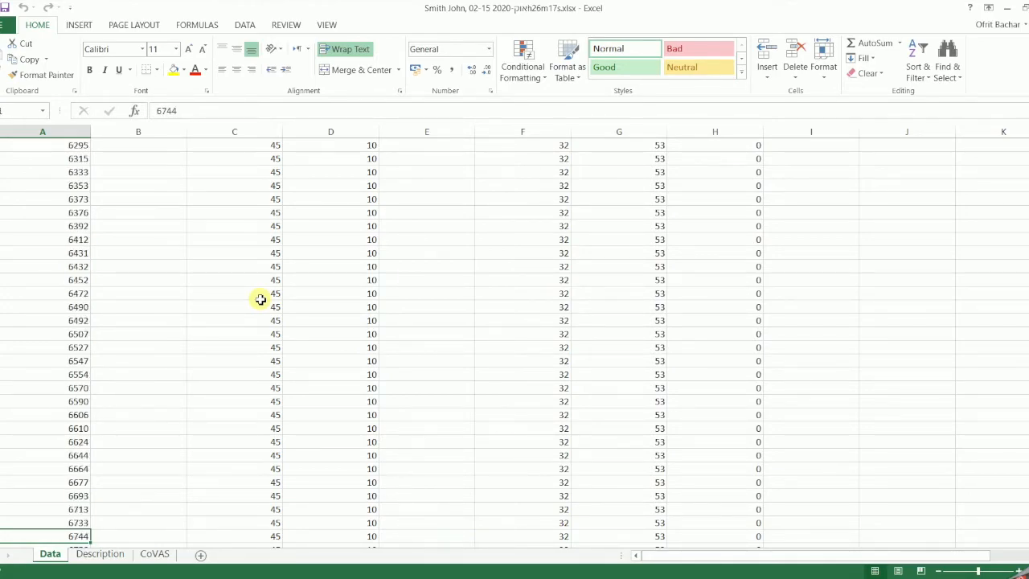
pyautogui.press('Down')
pyautogui.press('Down')
pyautogui.press('Down')
pyautogui.press('Down')
pyautogui.press('Down')
pyautogui.press('Down')
pyautogui.press('Down')
pyautogui.press('Down')
pyautogui.press('Down')
pyautogui.press('Down')
pyautogui.press('Down')
pyautogui.press('Down')
pyautogui.press('Down')
pyautogui.press('Down')
pyautogui.press('Down')
pyautogui.press('Down')
pyautogui.press('Down')
pyautogui.press('Down')
pyautogui.press('Down')
pyautogui.press('Down')
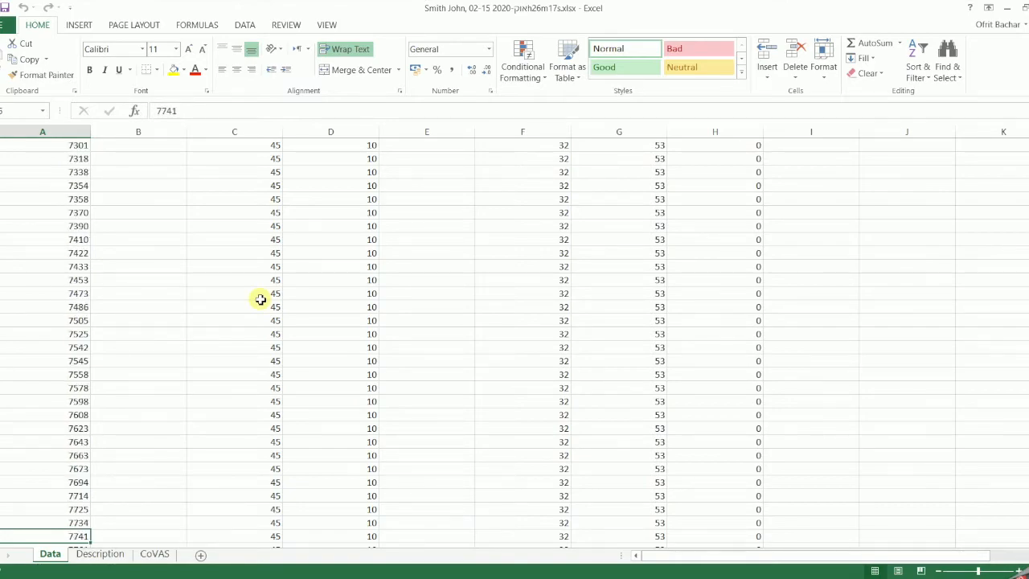
pyautogui.press('Down')
pyautogui.press('Down')
pyautogui.press('Down')
pyautogui.press('Down')
pyautogui.press('Down')
pyautogui.press('Down')
pyautogui.press('Down')
pyautogui.press('Down')
pyautogui.press('Down')
pyautogui.press('Down')
pyautogui.press('Down')
pyautogui.press('Down')
pyautogui.press('Down')
pyautogui.press('Down')
pyautogui.press('Down')
pyautogui.press('Down')
pyautogui.press('Down')
pyautogui.press('Down')
pyautogui.press('Down')
pyautogui.press('Down')
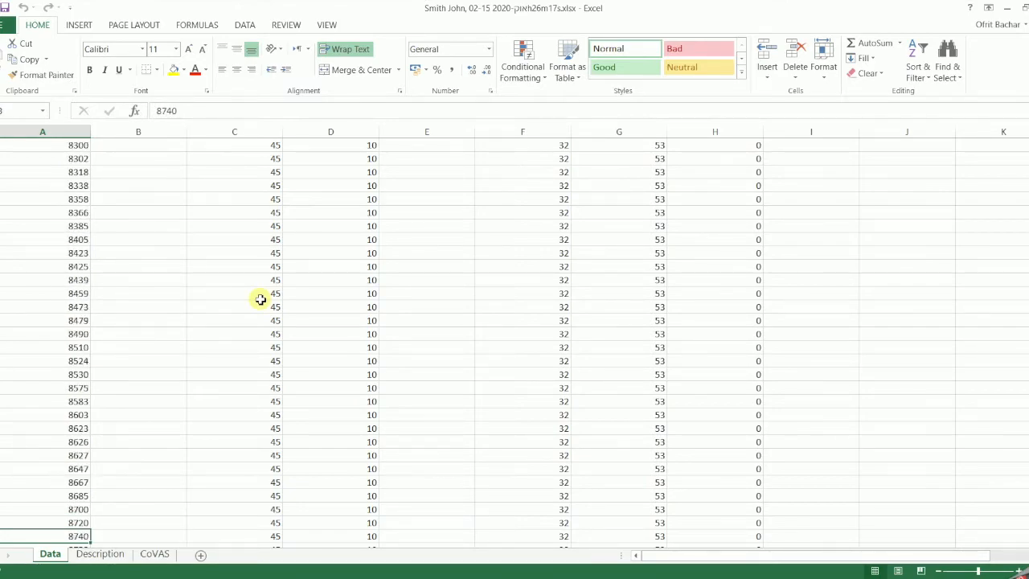
pyautogui.press('Down')
pyautogui.press('Down')
pyautogui.press('Down')
pyautogui.press('Down')
pyautogui.press('Down')
pyautogui.press('Down')
pyautogui.press('Down')
pyautogui.press('Down')
pyautogui.press('Down')
pyautogui.press('Down')
pyautogui.press('Down')
pyautogui.press('Down')
pyautogui.press('Down')
pyautogui.press('Down')
pyautogui.press('Down')
pyautogui.press('Down')
pyautogui.press('Down')
pyautogui.press('Down')
pyautogui.press('Down')
pyautogui.press('Down')
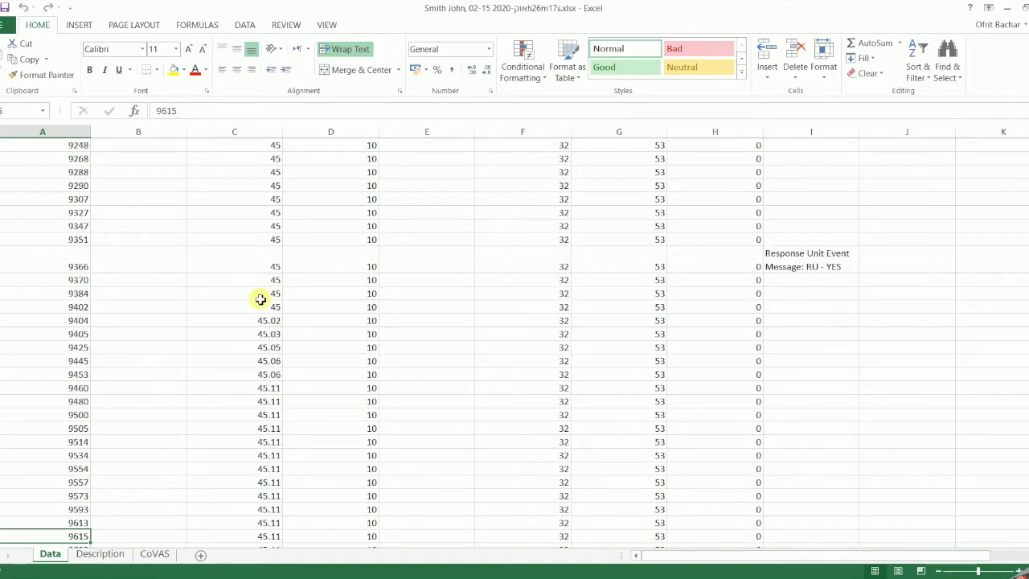
pyautogui.press('Down')
pyautogui.press('Down')
pyautogui.press('Down')
pyautogui.press('Down')
pyautogui.press('Down')
pyautogui.press('Down')
pyautogui.press('Down')
pyautogui.press('Down')
pyautogui.press('Down')
pyautogui.press('Down')
pyautogui.press('Down')
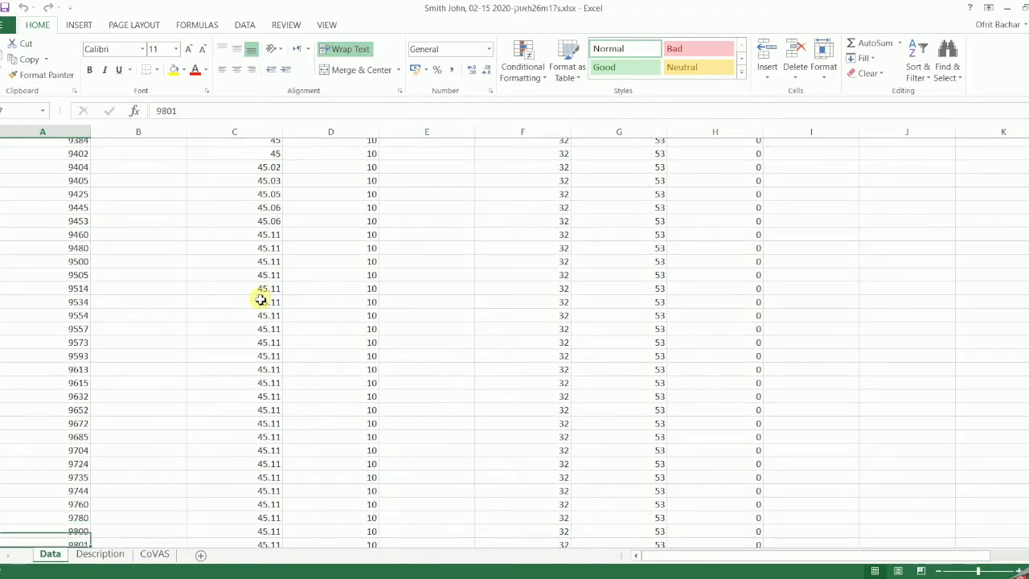
pyautogui.press('Down')
pyautogui.press('Down')
pyautogui.press('Down')
pyautogui.press('Down')
pyautogui.press('Down')
pyautogui.press('Down')
pyautogui.press('Down')
pyautogui.press('Down')
pyautogui.press('Down')
pyautogui.press('Down')
pyautogui.press('Down')
pyautogui.press('Down')
pyautogui.press('Down')
pyautogui.press('Down')
pyautogui.press('Down')
pyautogui.press('Down')
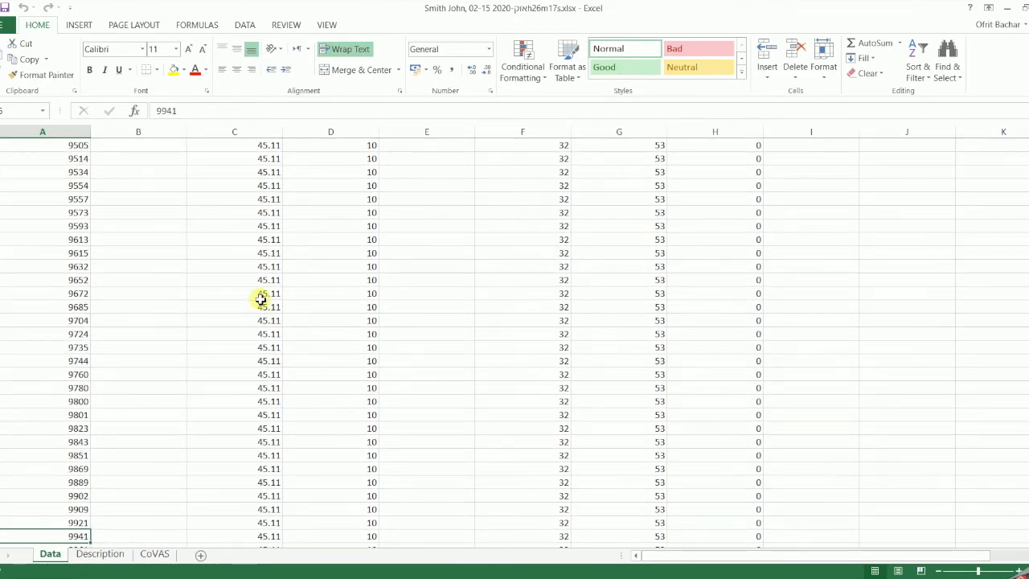
pyautogui.press('Down')
pyautogui.press('Down')
pyautogui.press('Down')
pyautogui.press('Down')
pyautogui.press('Down')
pyautogui.press('Down')
pyautogui.press('Down')
pyautogui.press('Down')
pyautogui.press('Down')
pyautogui.press('Down')
pyautogui.press('Down')
pyautogui.press('Down')
pyautogui.press('Down')
pyautogui.press('Down')
pyautogui.press('Down')
pyautogui.press('Down')
pyautogui.press('Down')
pyautogui.press('Down')
pyautogui.press('Down')
pyautogui.press('Down')
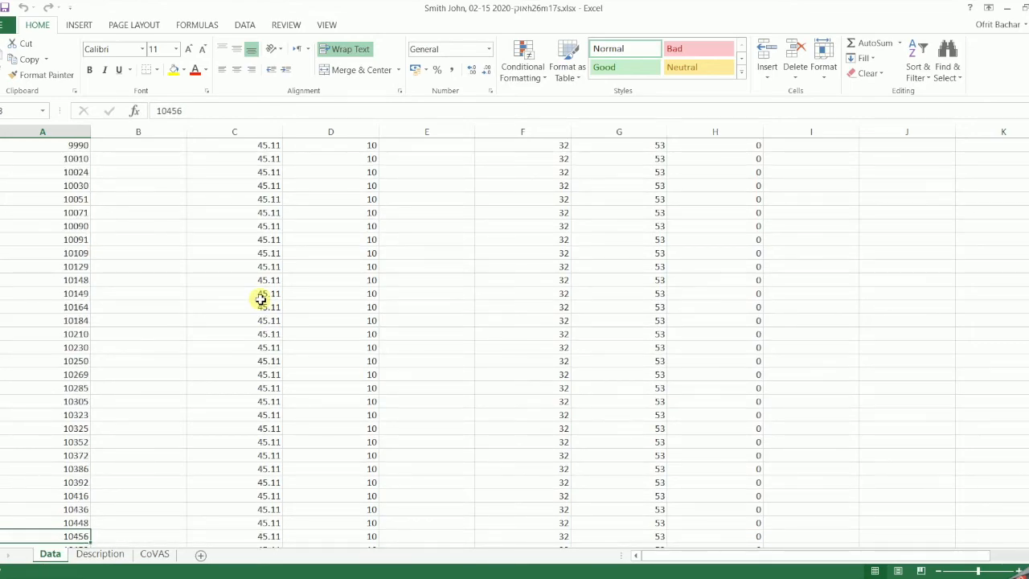
pyautogui.press('Down')
pyautogui.press('Down')
pyautogui.press('Down')
pyautogui.press('Down')
pyautogui.press('Down')
pyautogui.press('Down')
pyautogui.press('Down')
pyautogui.press('Down')
pyautogui.press('Down')
pyautogui.press('Down')
pyautogui.press('Down')
pyautogui.press('Down')
pyautogui.press('Down')
pyautogui.press('Down')
pyautogui.press('Down')
pyautogui.press('Down')
pyautogui.press('Down')
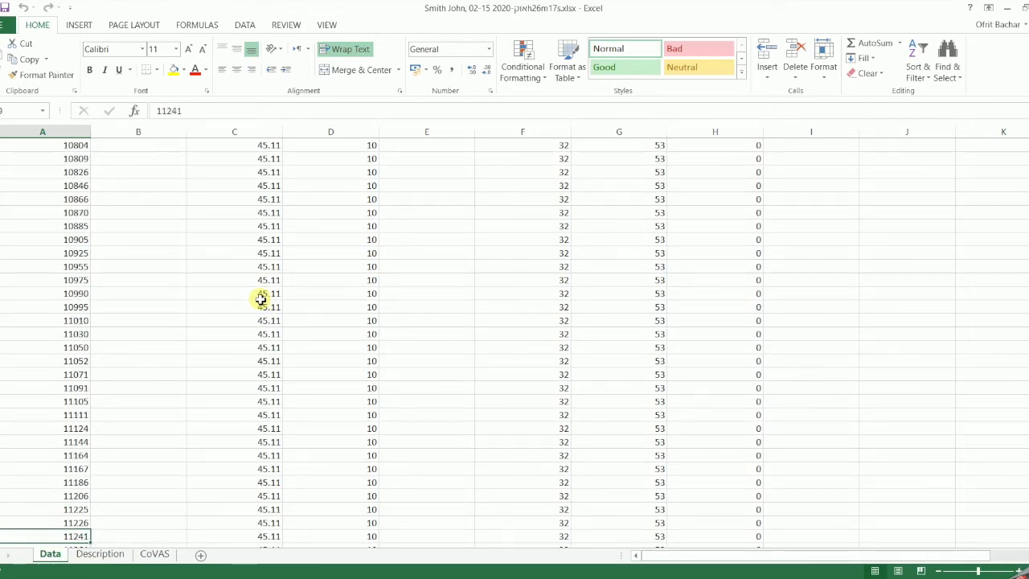